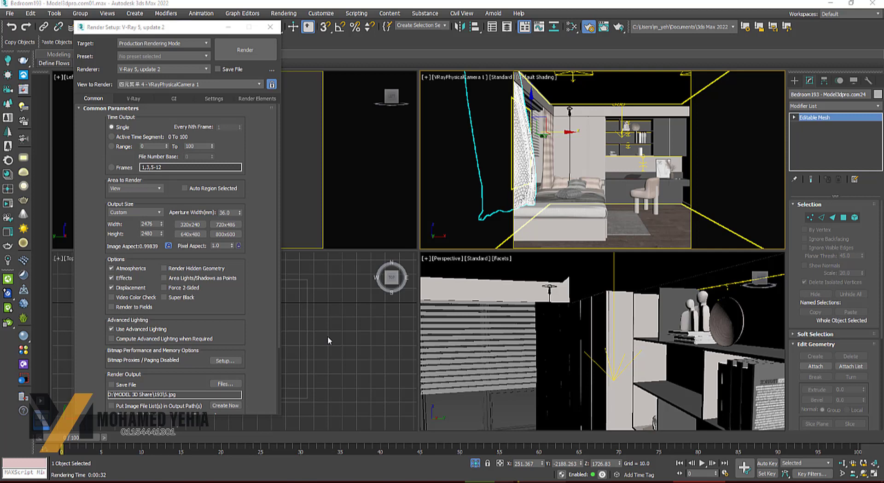
Step: Set the output height to 2480 for a 2476 × 2480 render size, then select the room shell
click(639, 163)
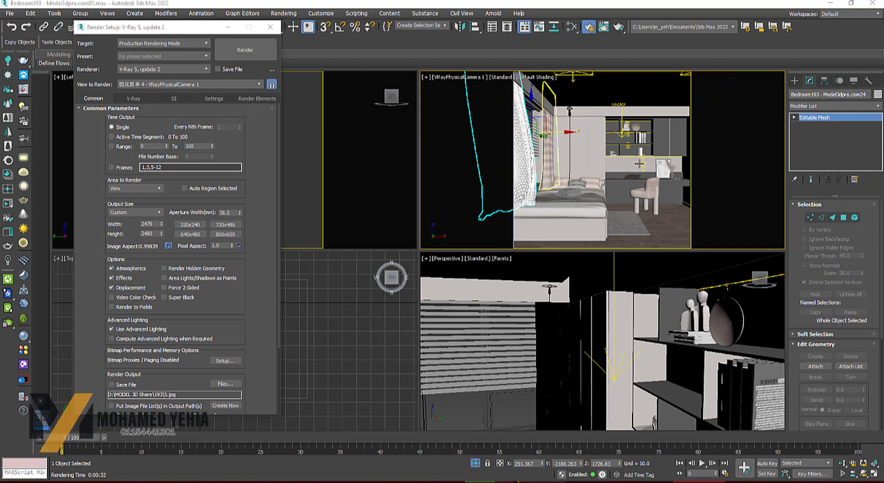
click(610, 194)
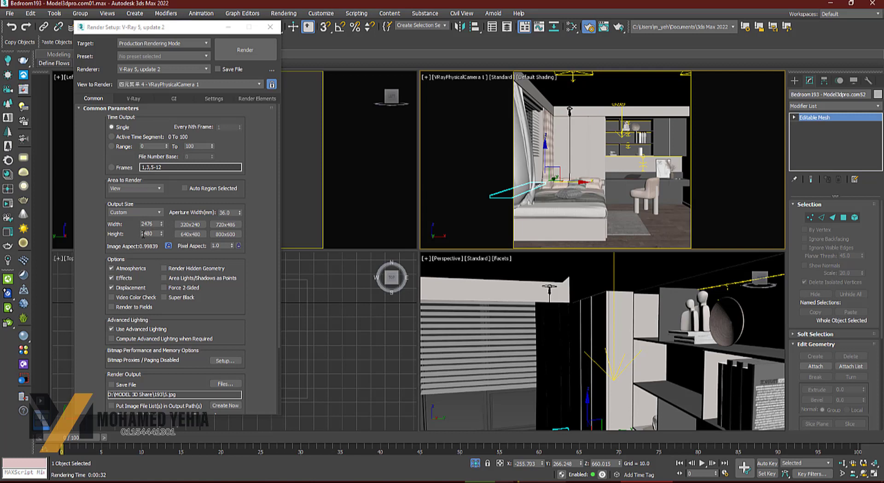
double_click(143, 234)
text(2480)
click(509, 198)
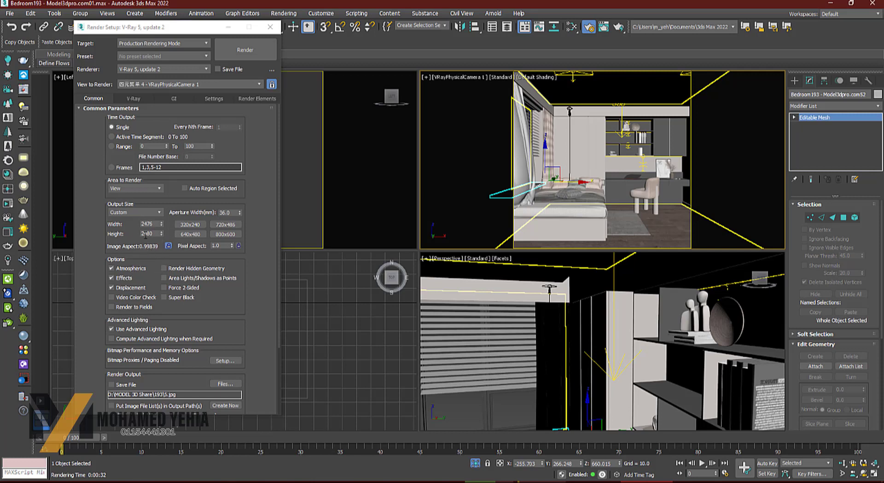
click(257, 54)
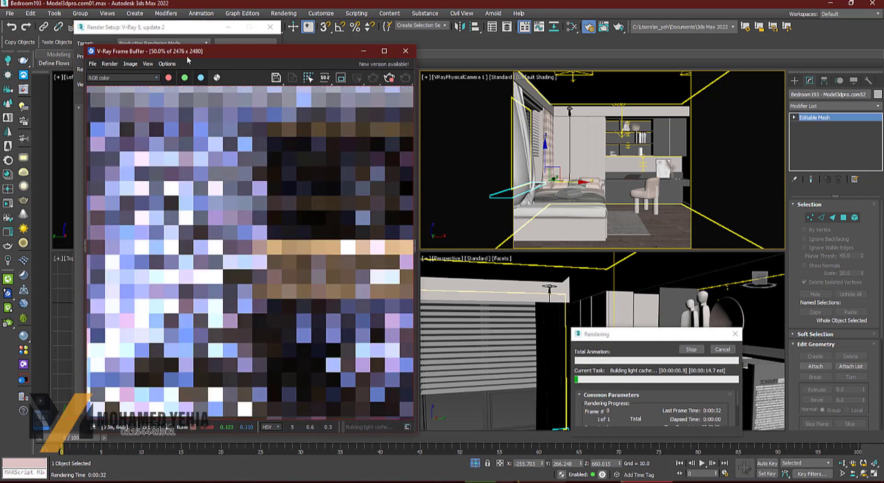
scroll(255, 288, down, 2)
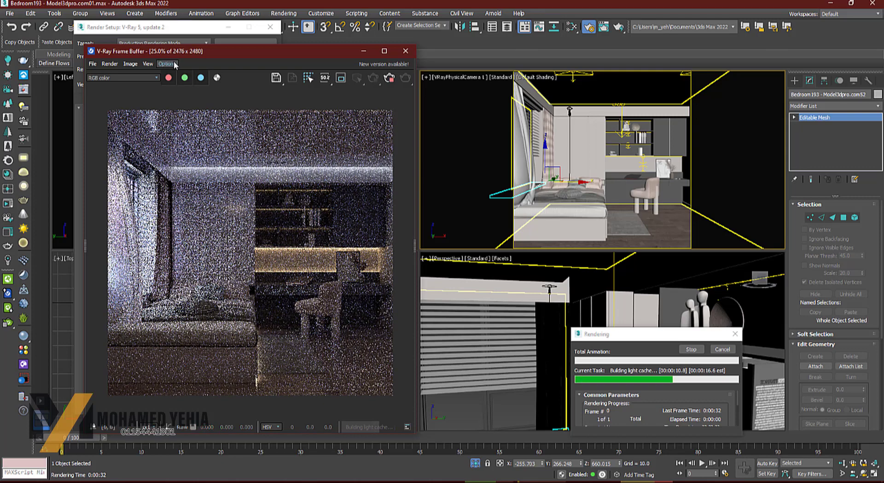
click(389, 78)
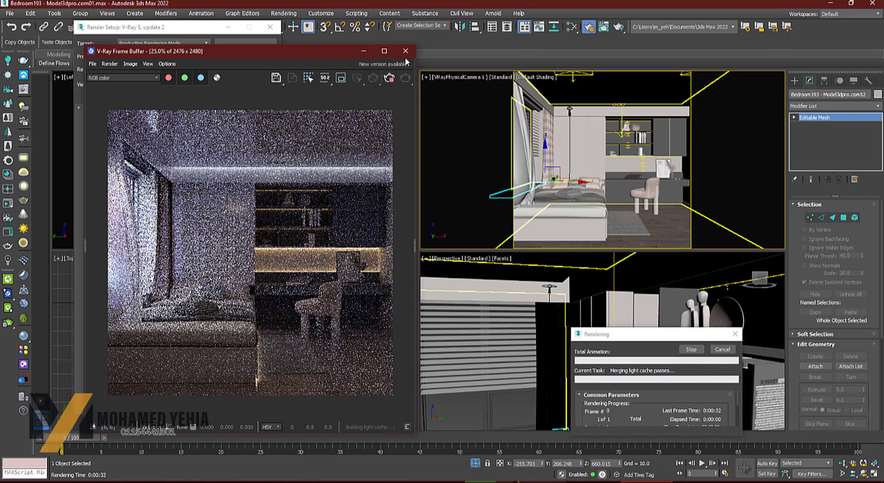
click(405, 50)
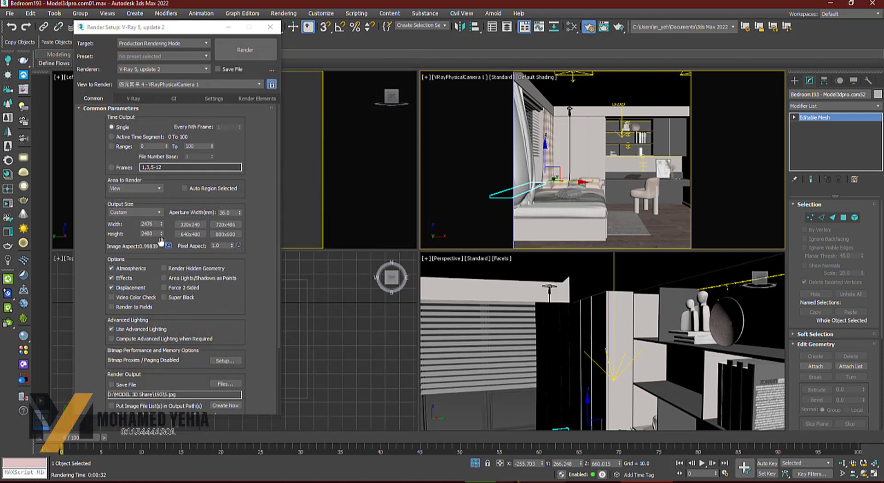
Step: Lock the image aspect and drag the width spinner until the output reads 2193 × 2197
click(157, 224)
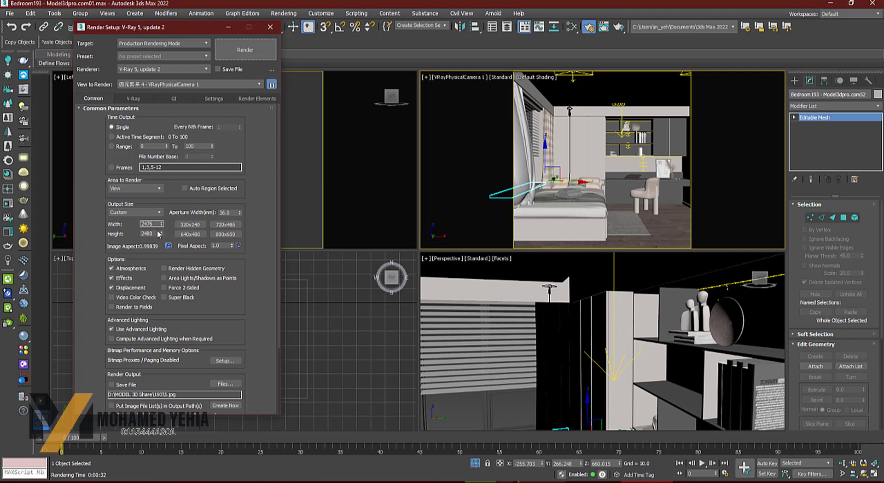
click(162, 226)
drag(162, 226, 162, 231)
drag(161, 224, 172, 313)
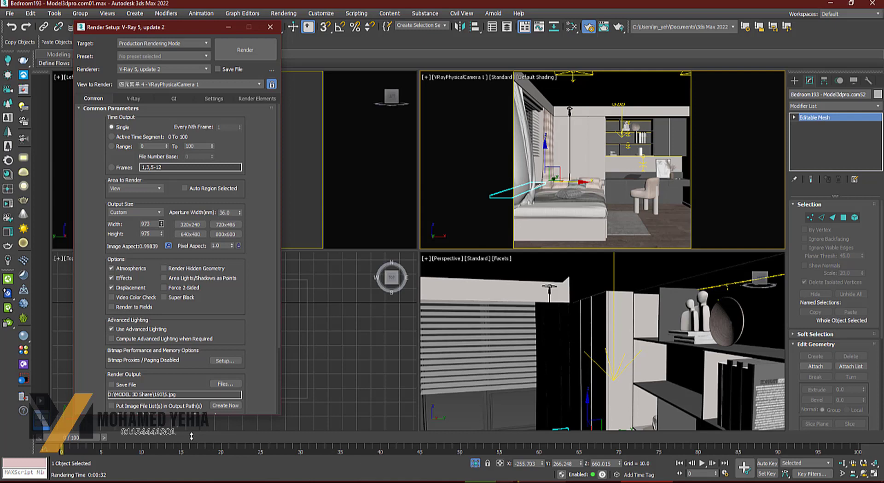
drag(191, 436, 156, 334)
drag(158, 338, 159, 347)
click(127, 99)
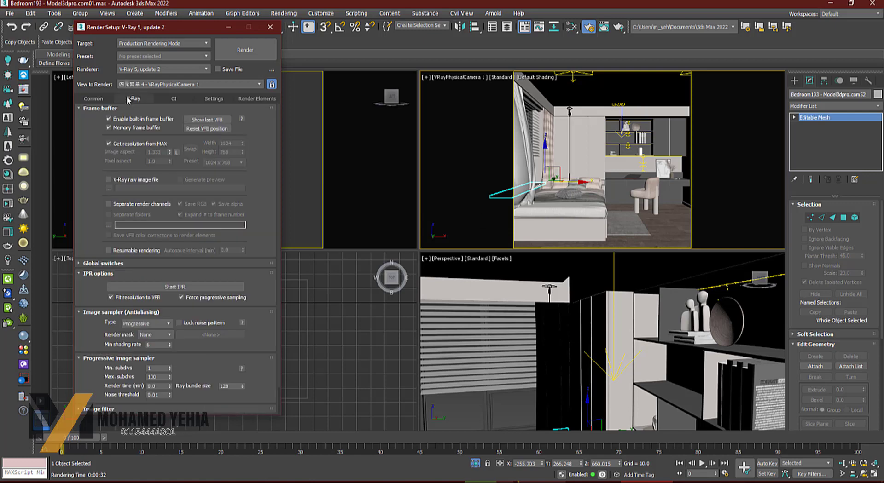
click(91, 110)
click(85, 110)
click(89, 99)
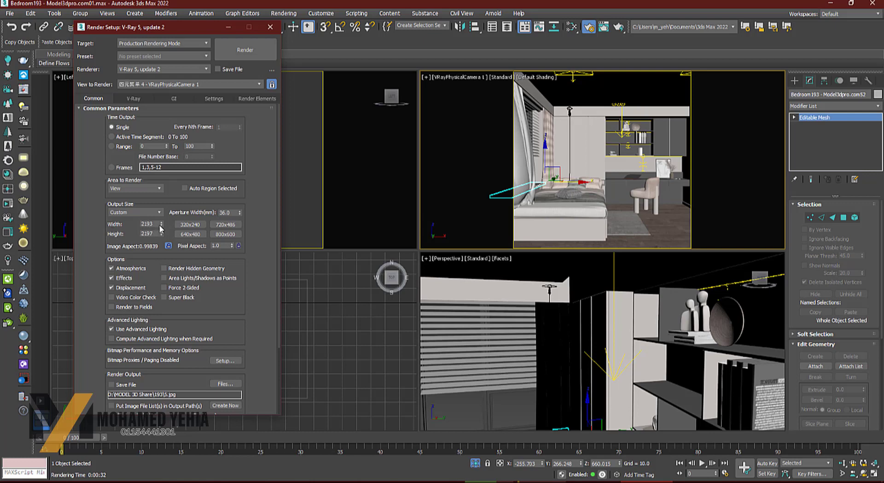
click(227, 54)
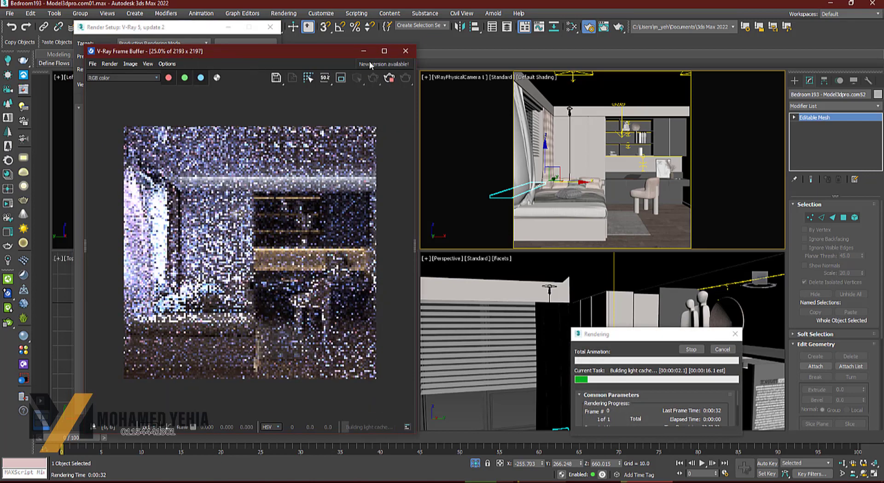
click(406, 50)
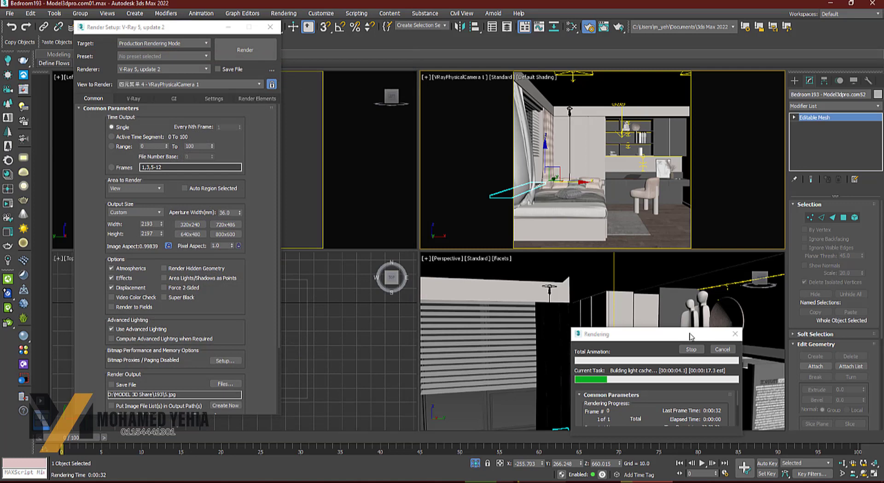
click(684, 350)
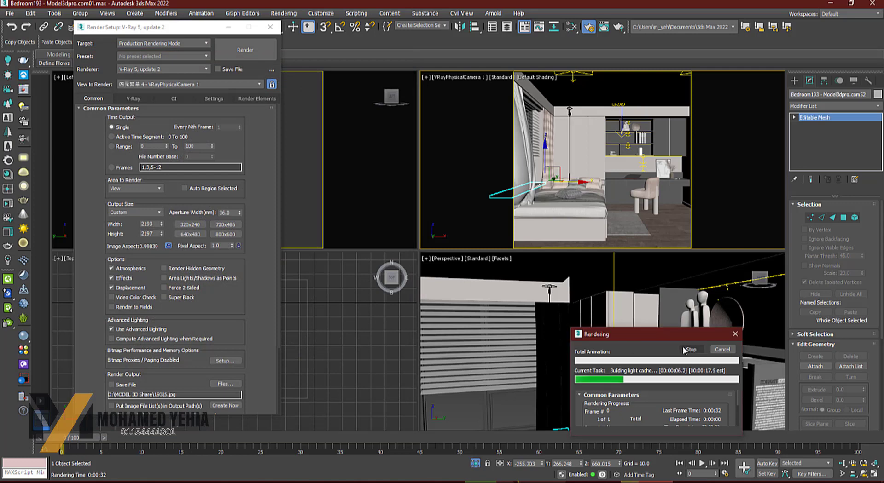
click(685, 350)
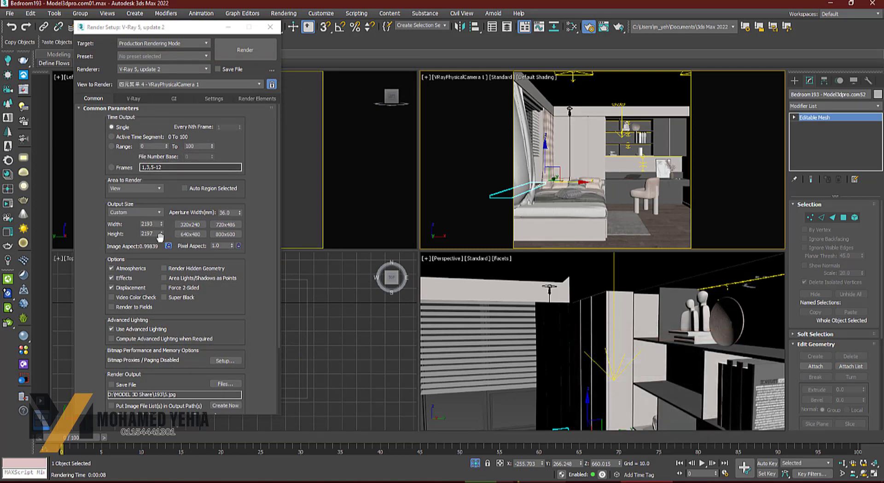
Step: Turn off Get resolution from MAX and give the V-Ray frame buffer a 970 × 975 size
click(132, 99)
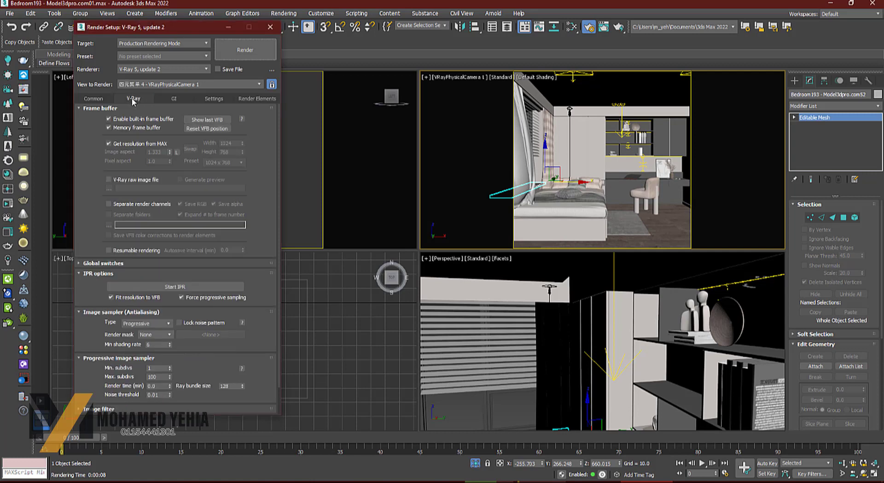
click(109, 144)
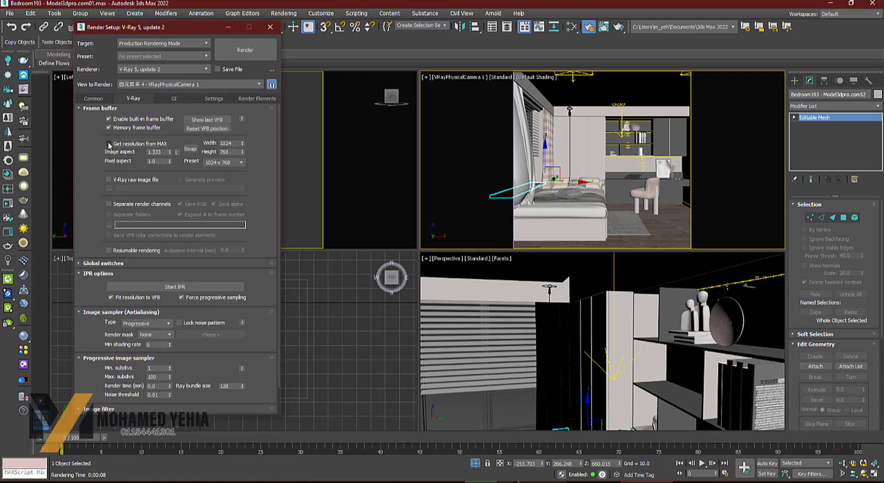
double_click(225, 152)
click(237, 163)
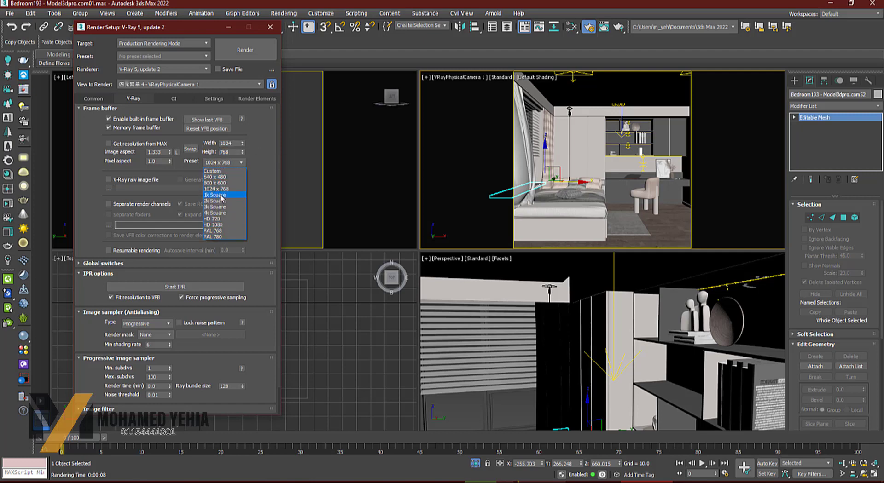
click(255, 160)
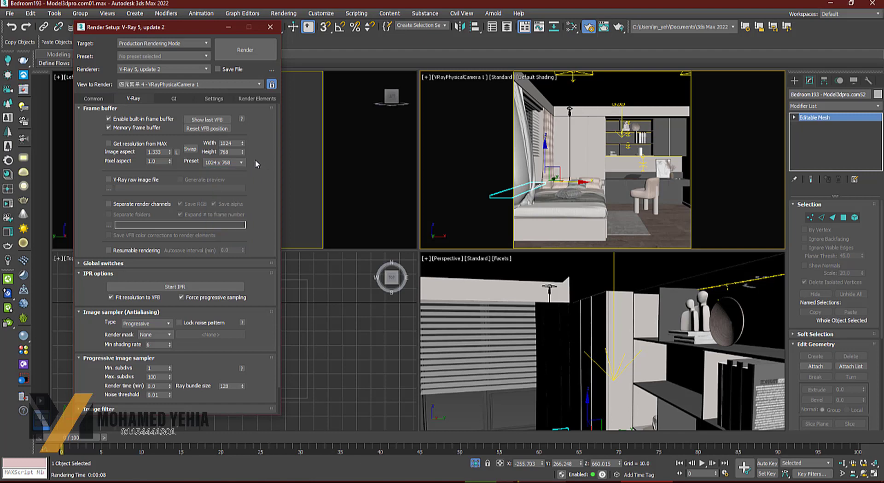
click(230, 143)
text(7)
text(0)
key(Tab)
text(5)
key(Tab)
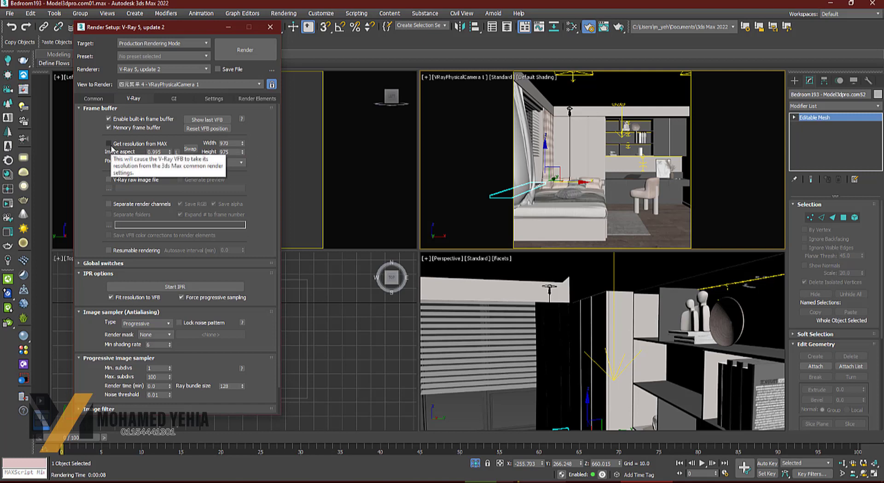
Step: Test-render the camera view at the 970 × 975 frame buffer size, then stop and close the VFB
click(243, 54)
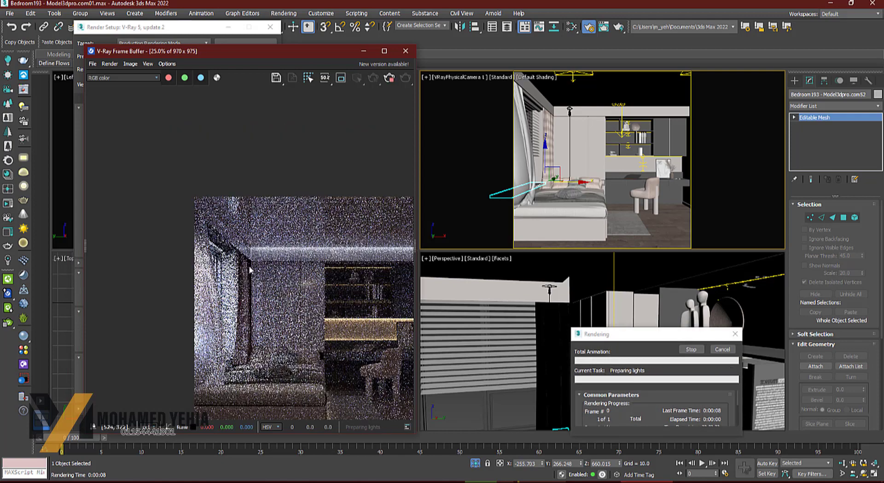
scroll(218, 277, up, 1)
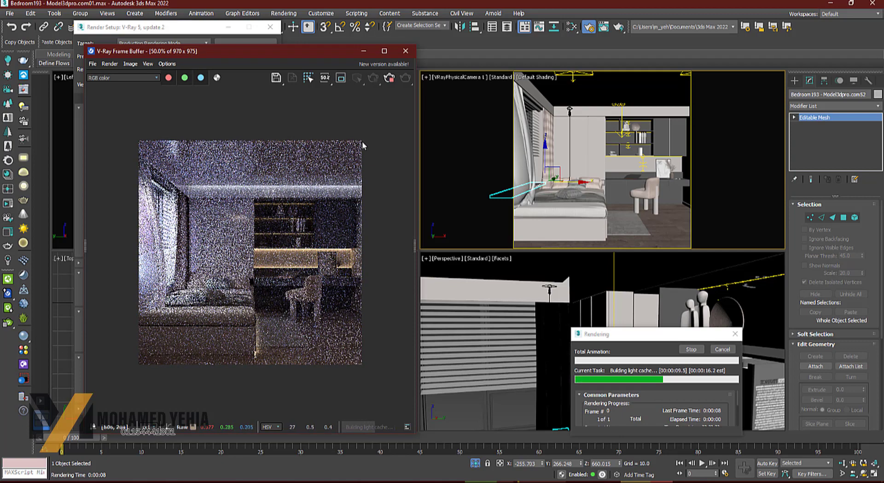
click(389, 79)
click(405, 51)
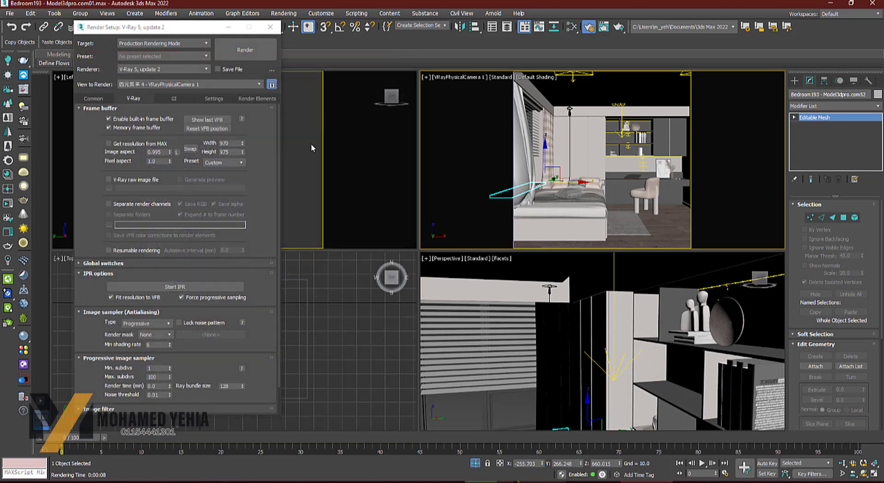
Step: Re-enable Get resolution from MAX, render at 2193 × 2197, and show the common render parameters
click(109, 144)
click(245, 50)
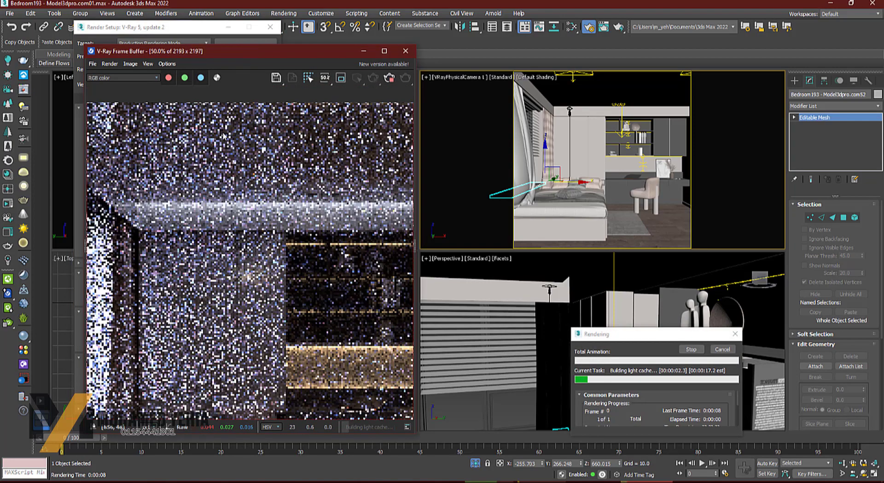
scroll(223, 136, down, 5)
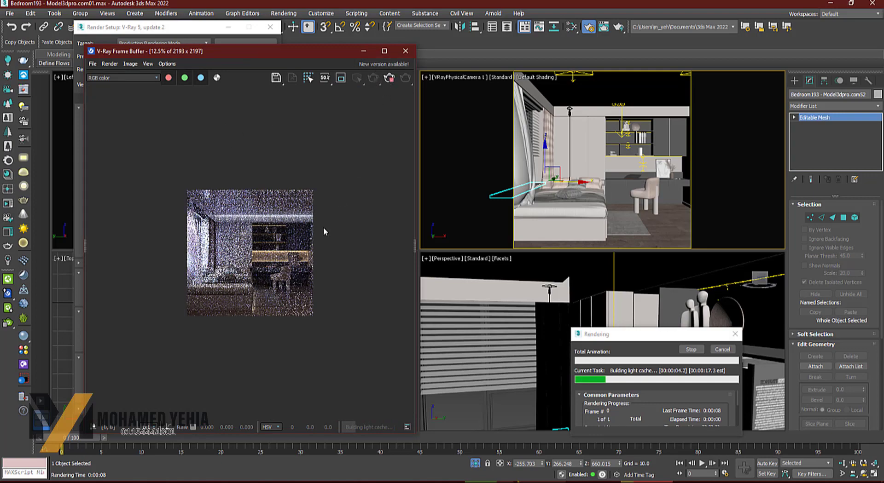
scroll(323, 228, up, 5)
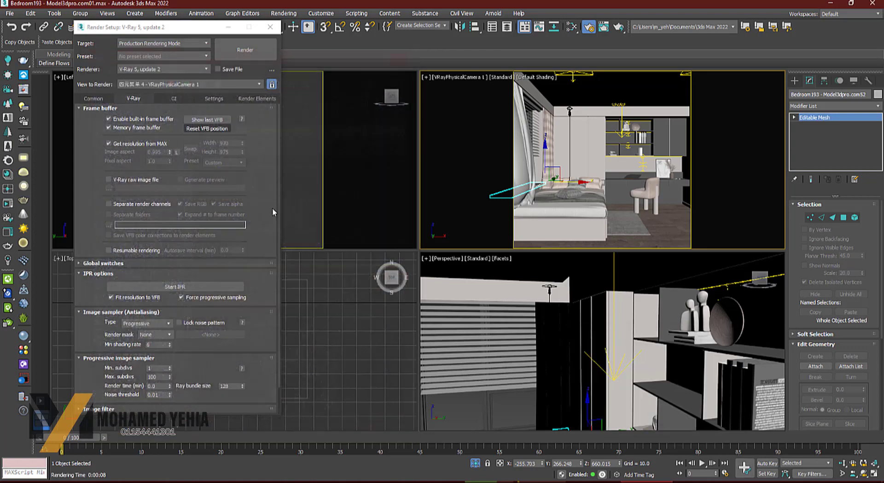
click(406, 51)
click(101, 99)
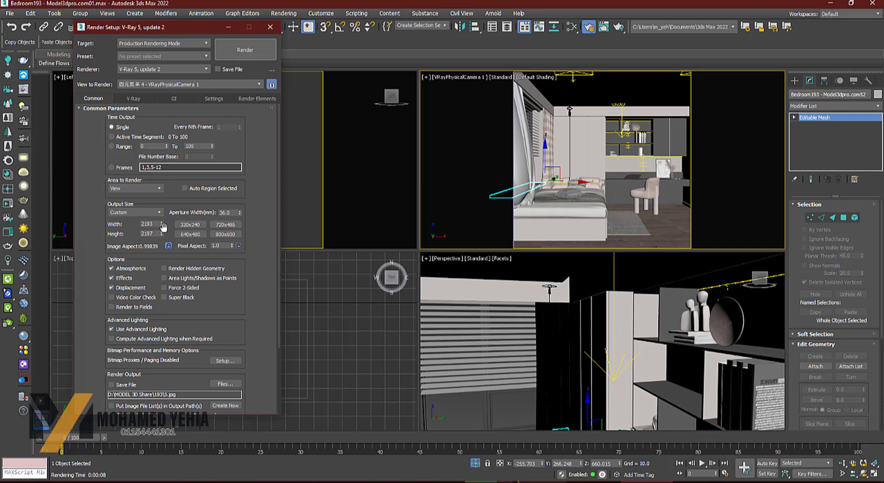
Step: Open the V-Ray VFB from the viewport menu and test-render at the 75% preset (1644 × 1647)
click(270, 27)
right_click(528, 146)
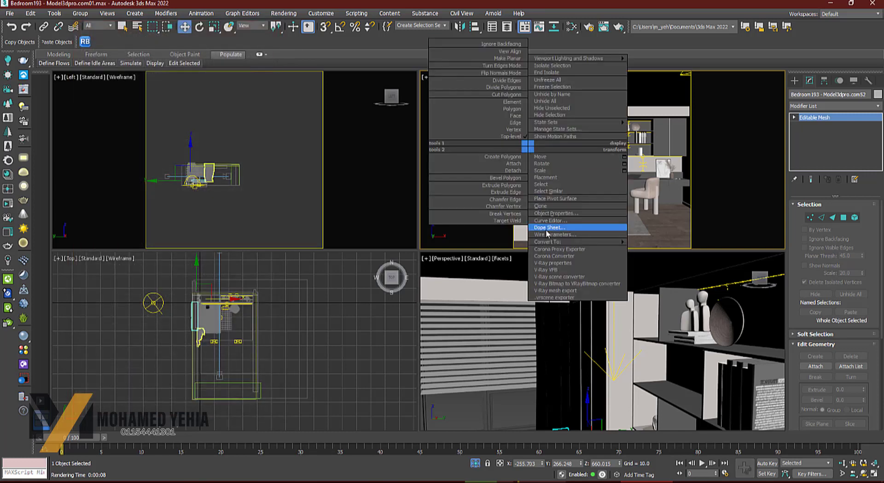
click(548, 270)
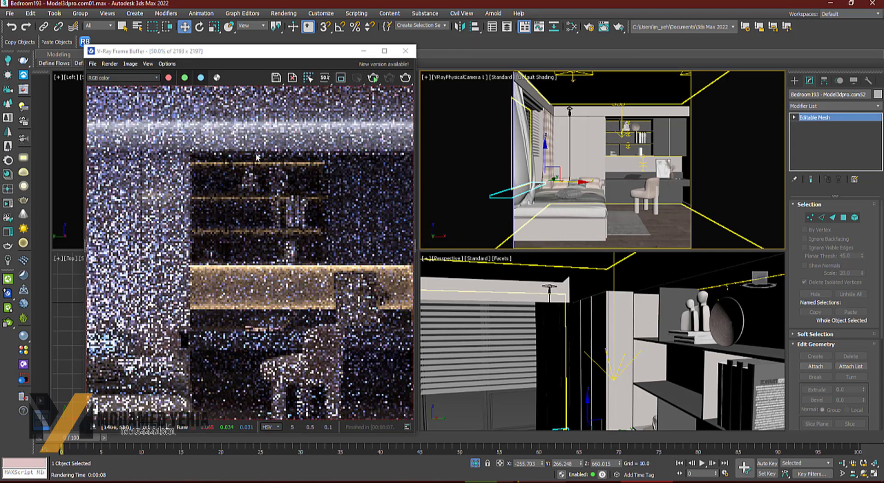
click(325, 80)
click(325, 78)
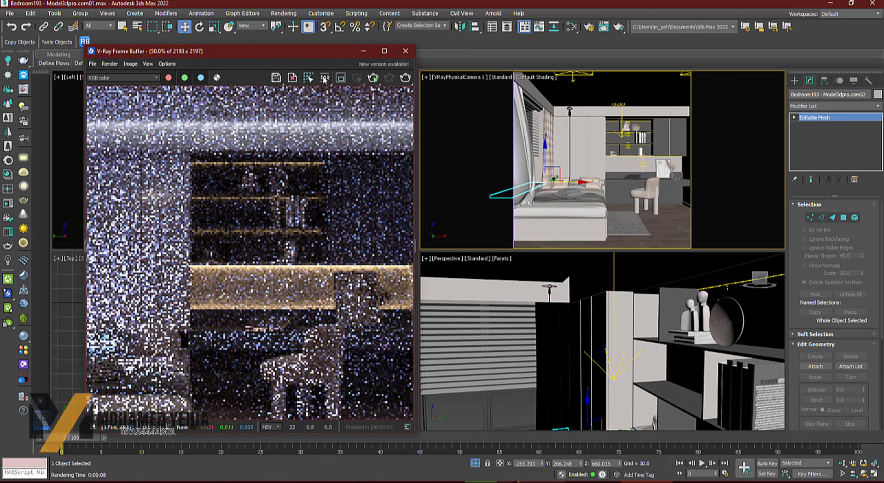
click(325, 79)
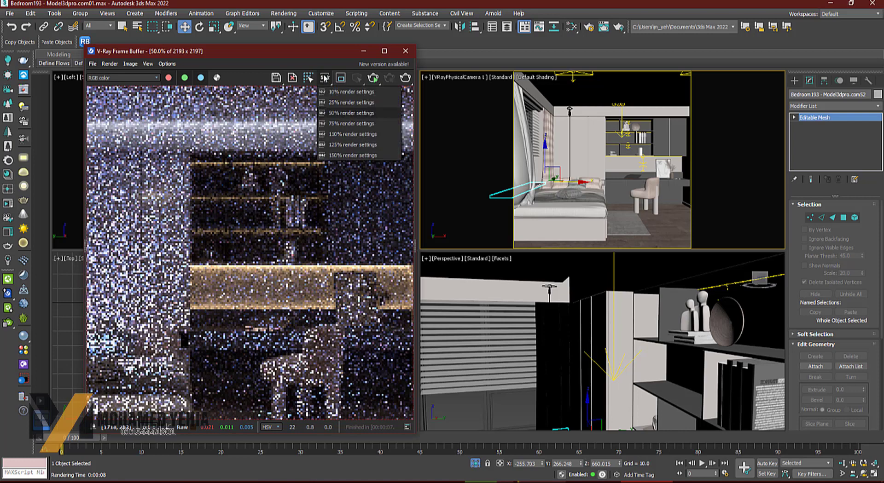
click(337, 124)
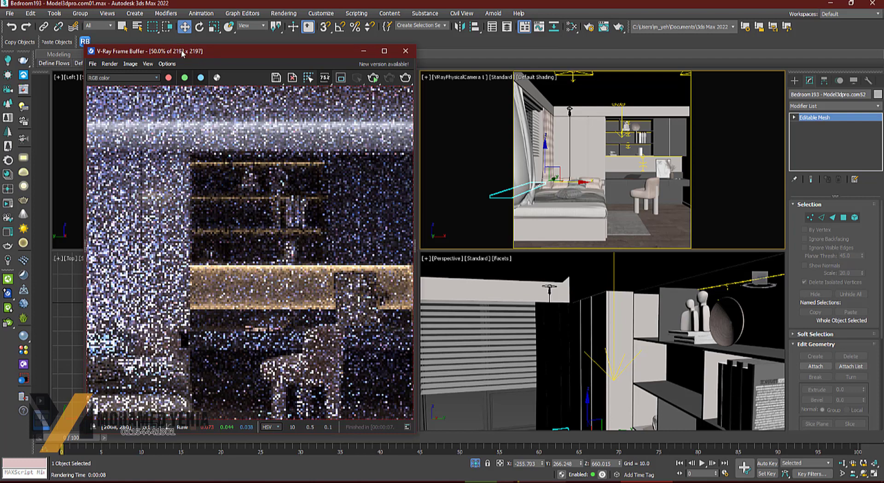
click(404, 78)
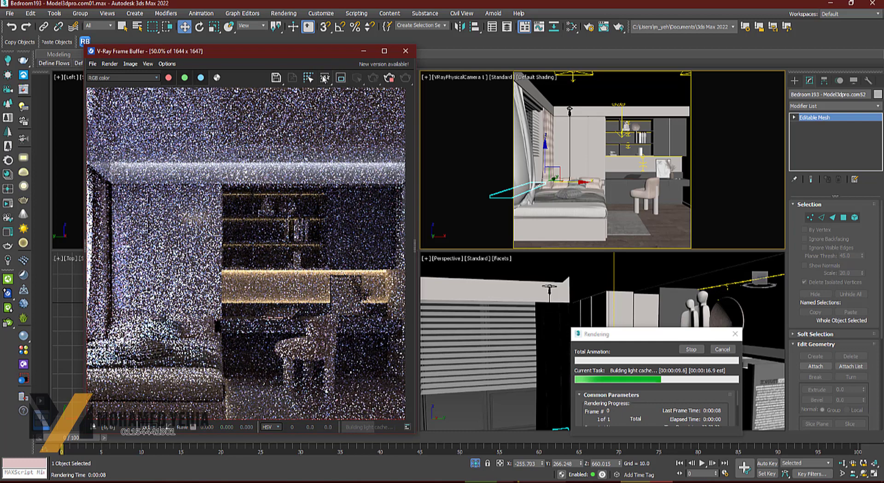
Step: Switch the test resolution to 50%, render at 1096 × 1098, and close the frame buffer
scroll(317, 208, down, 1)
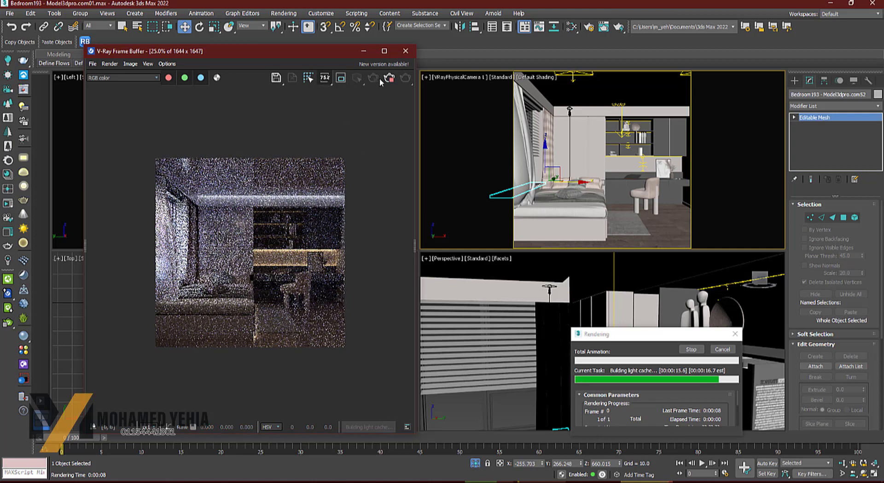
click(325, 82)
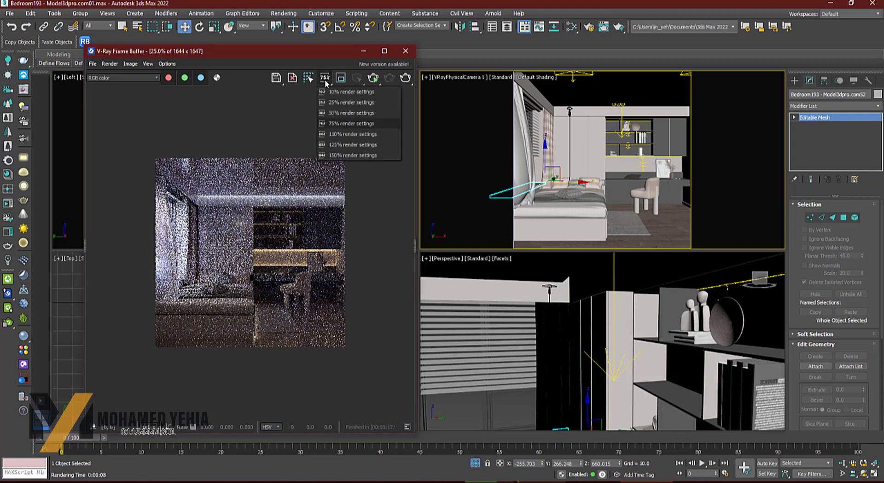
click(330, 116)
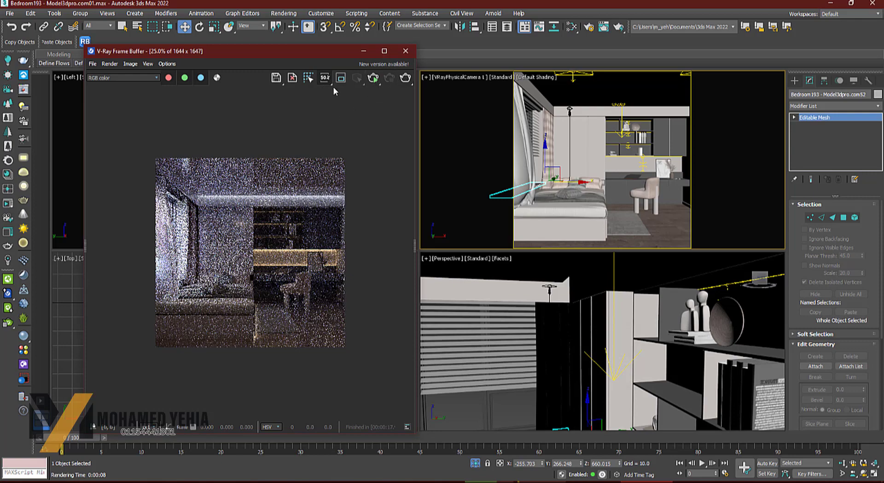
click(405, 78)
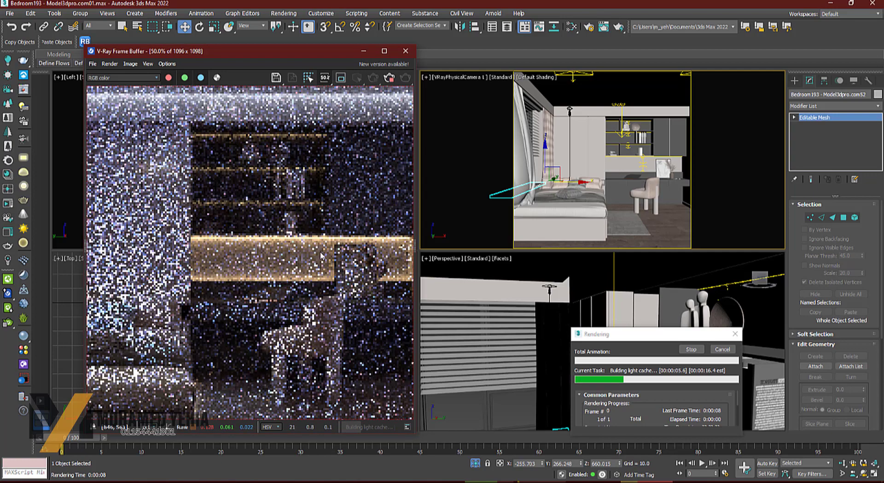
click(405, 51)
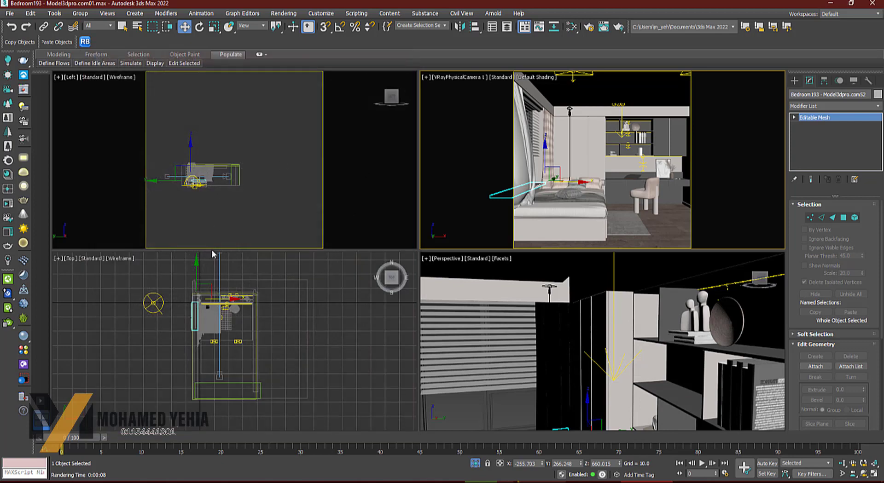
Step: Activate the Perspective viewport and reopen Render Setup showing the 2193 × 2197 output
click(576, 334)
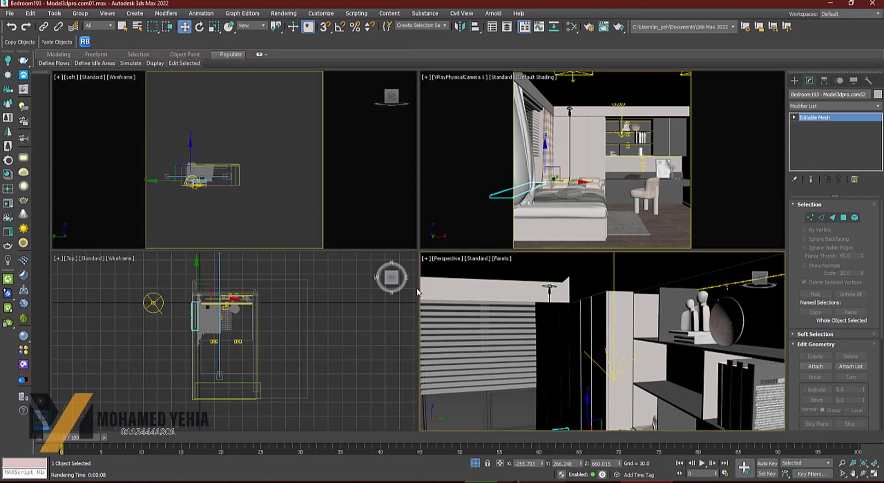
click(589, 27)
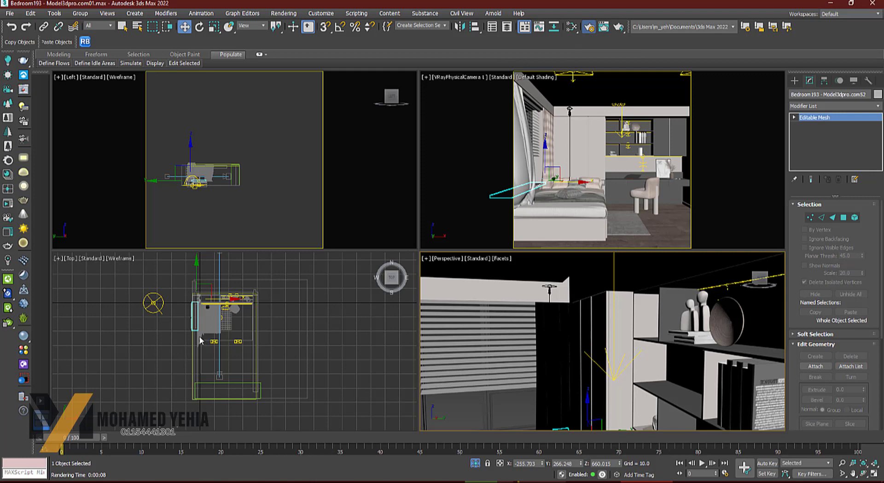